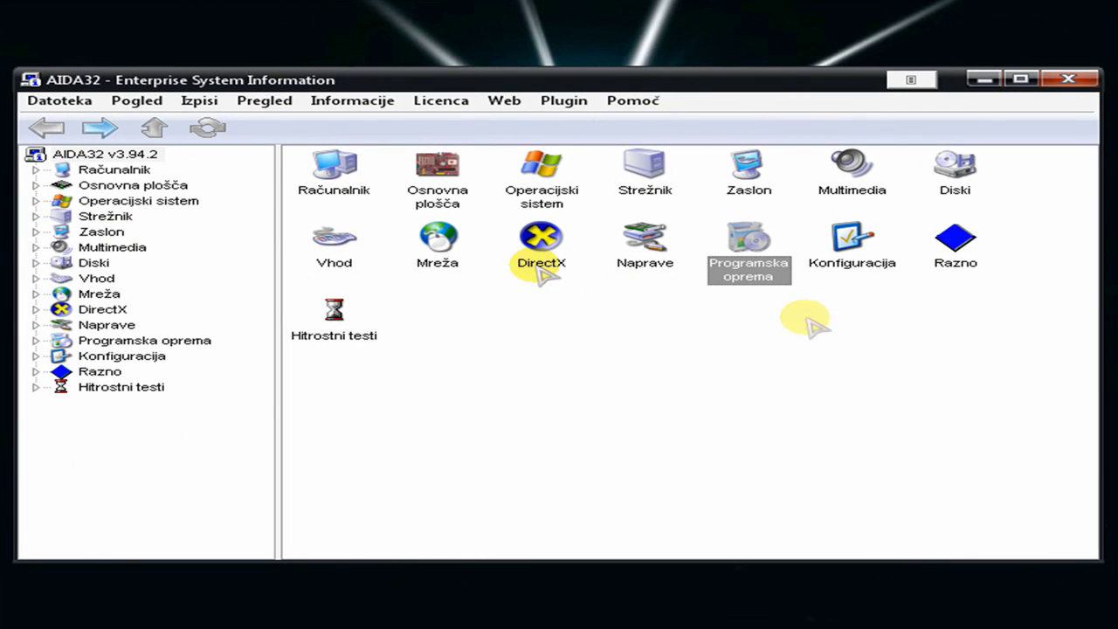
Browse the Hitrostni testi, Zaslon, Operacijski sistem and Naprave categories in AIDA32.
key("End")
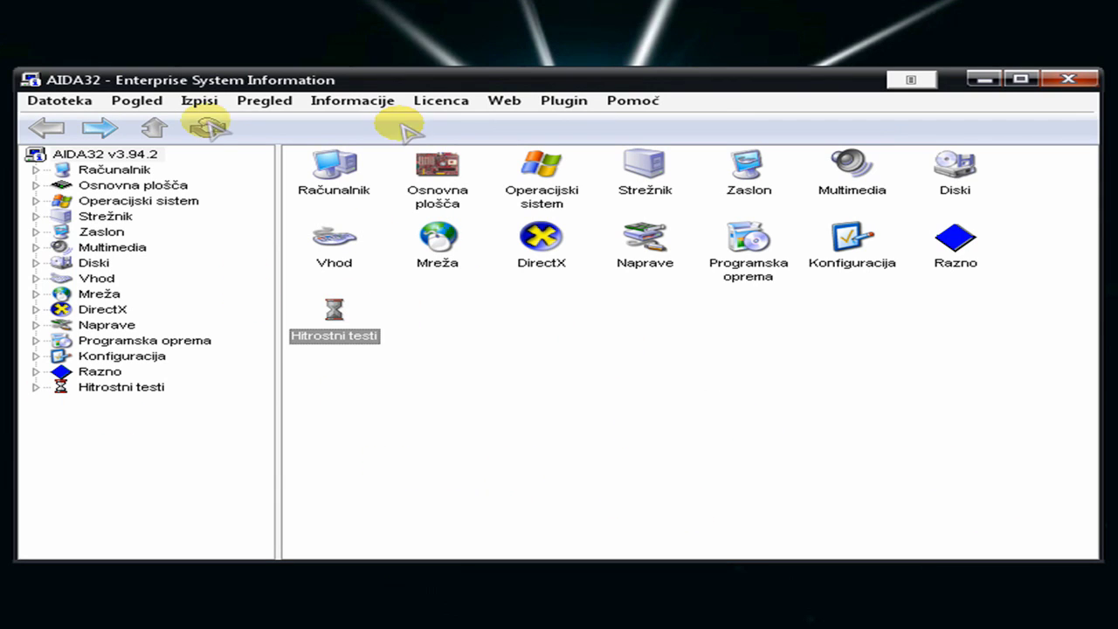
key("z")
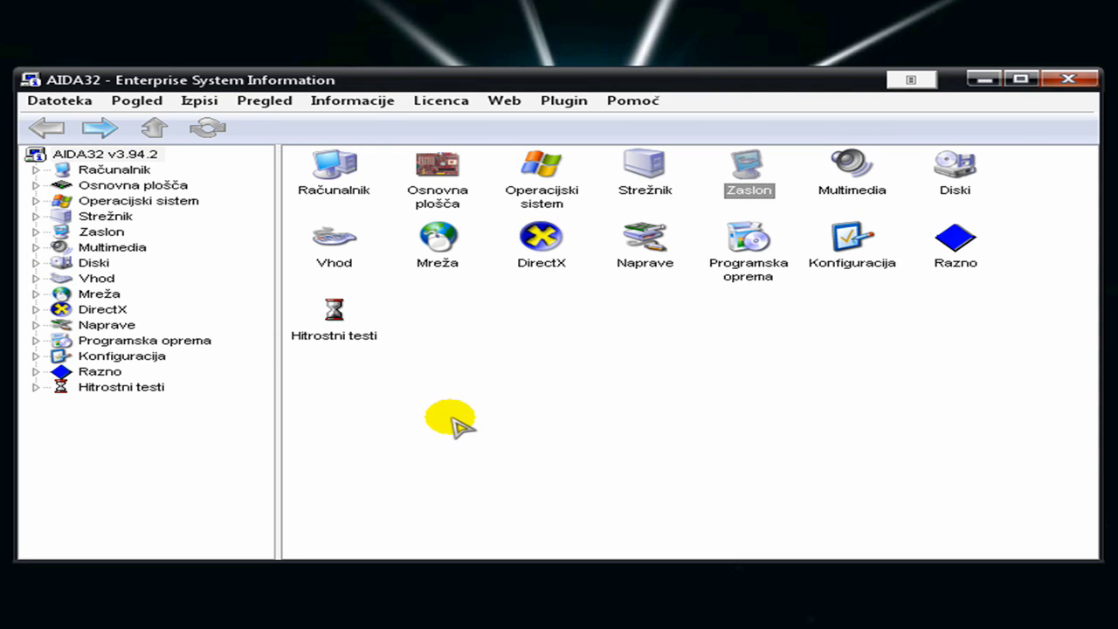
left_click(566, 185)
left_click(645, 255)
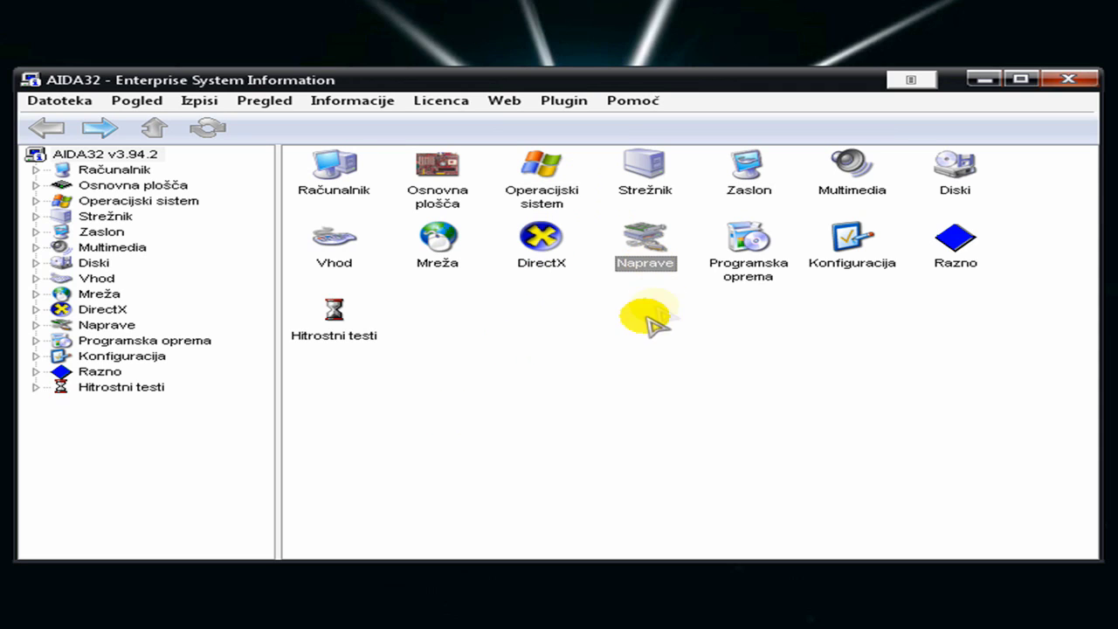
left_click(306, 339)
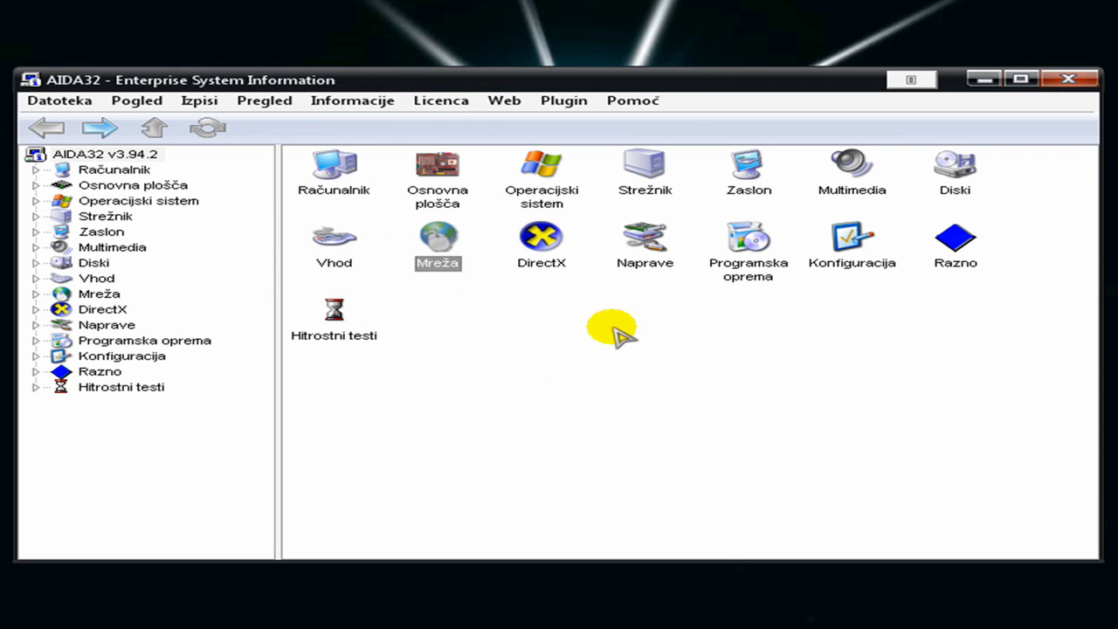
Step through DirectX, Strežnik, Zaslon, Multimedia and Diski, ending on the Računalnik category.
left_click(569, 258)
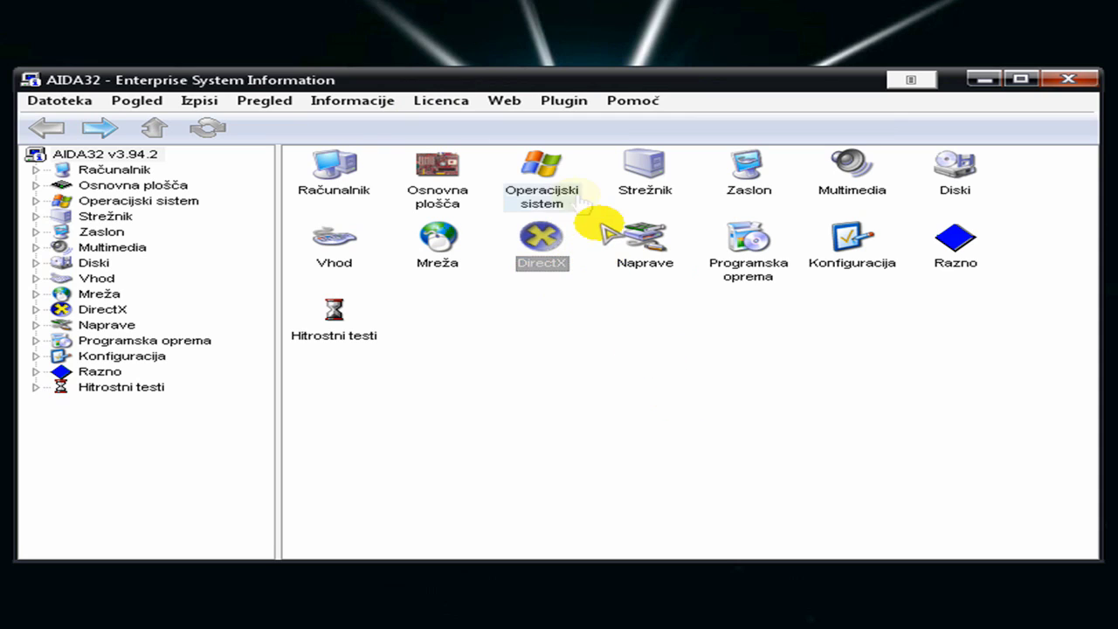
left_click(579, 202)
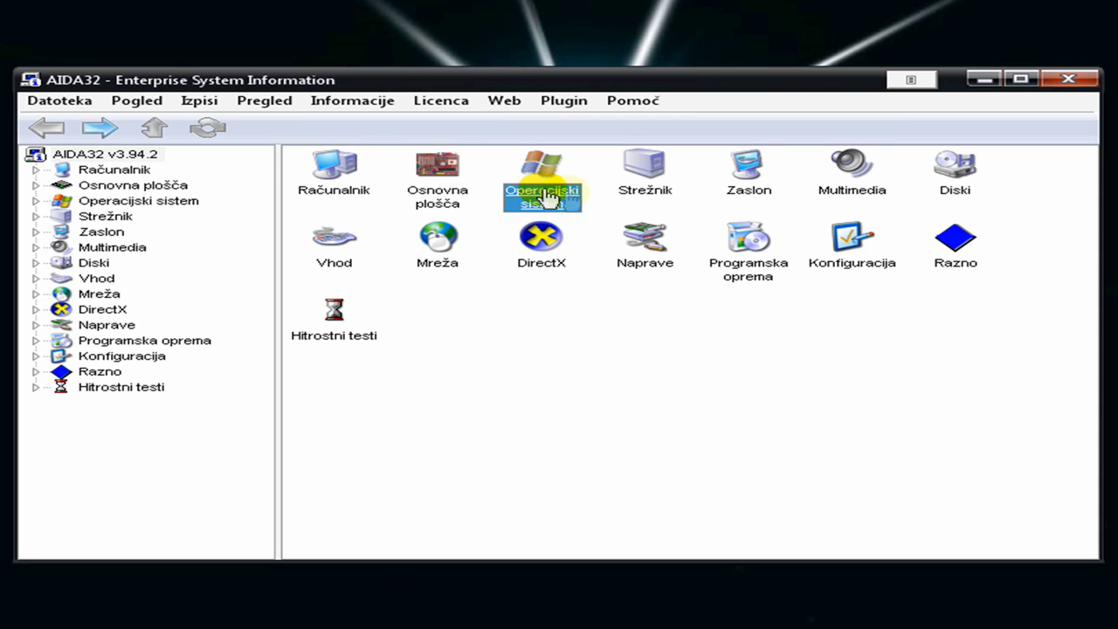
left_click(651, 192)
left_click(741, 189)
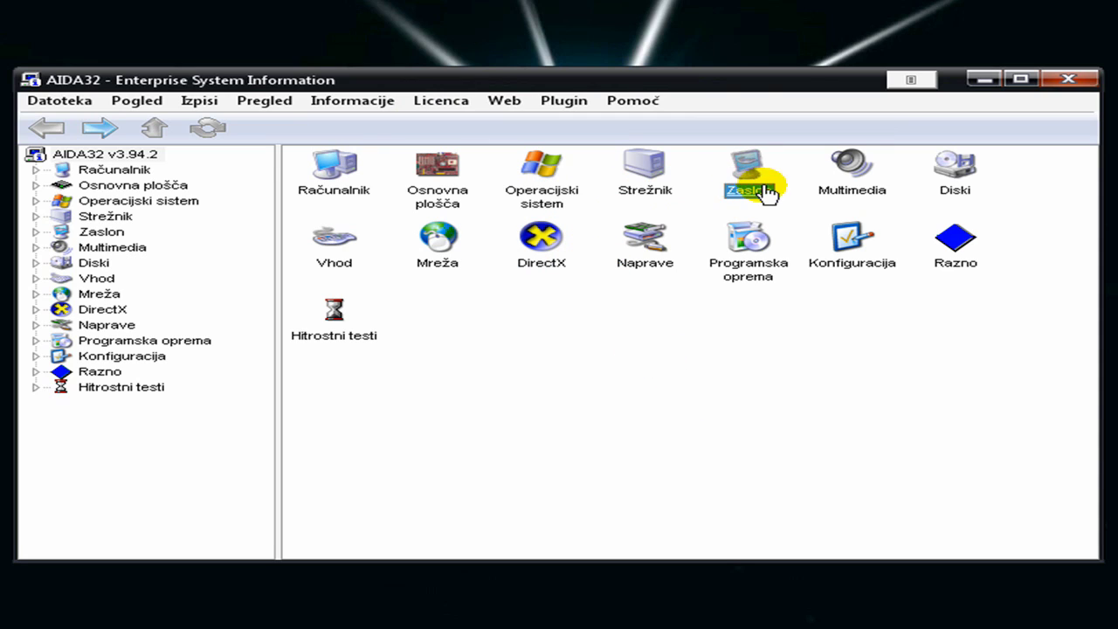
left_click(873, 188)
left_click(954, 192)
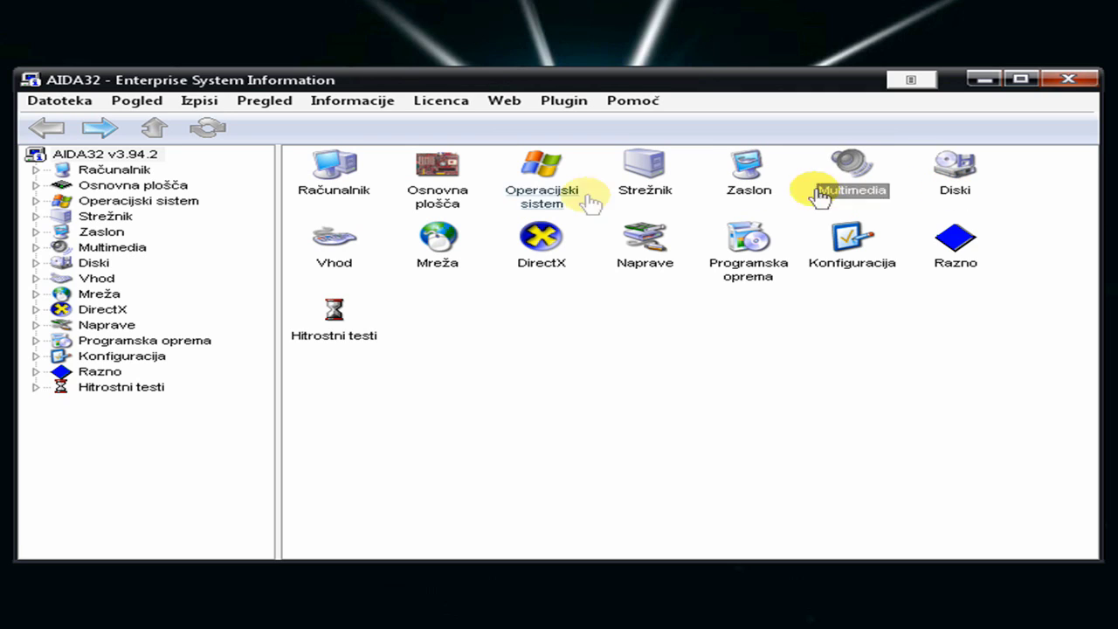
left_click(312, 174)
left_click(297, 168)
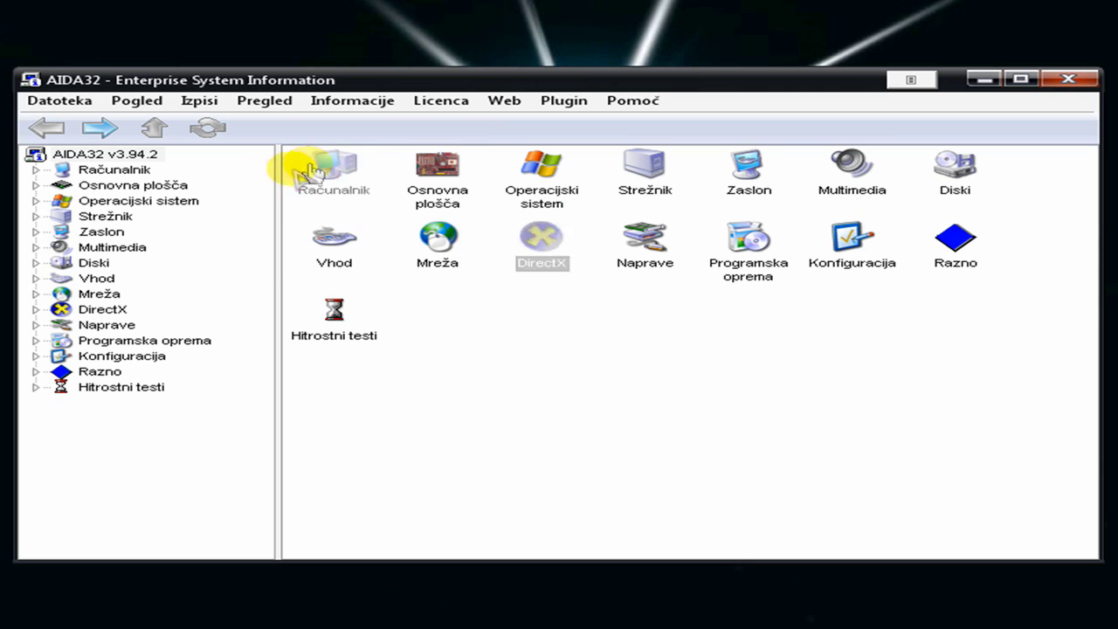
Open Računalnik > Skupno and show the NVIDIA graphics card's product links.
double_click(360, 183)
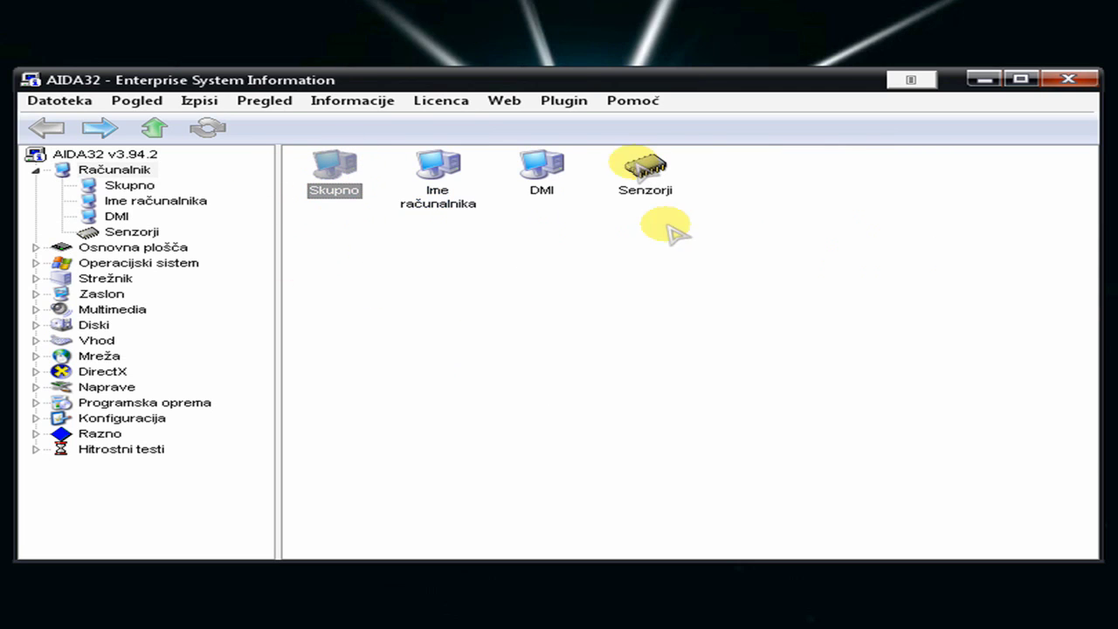
left_click(335, 175)
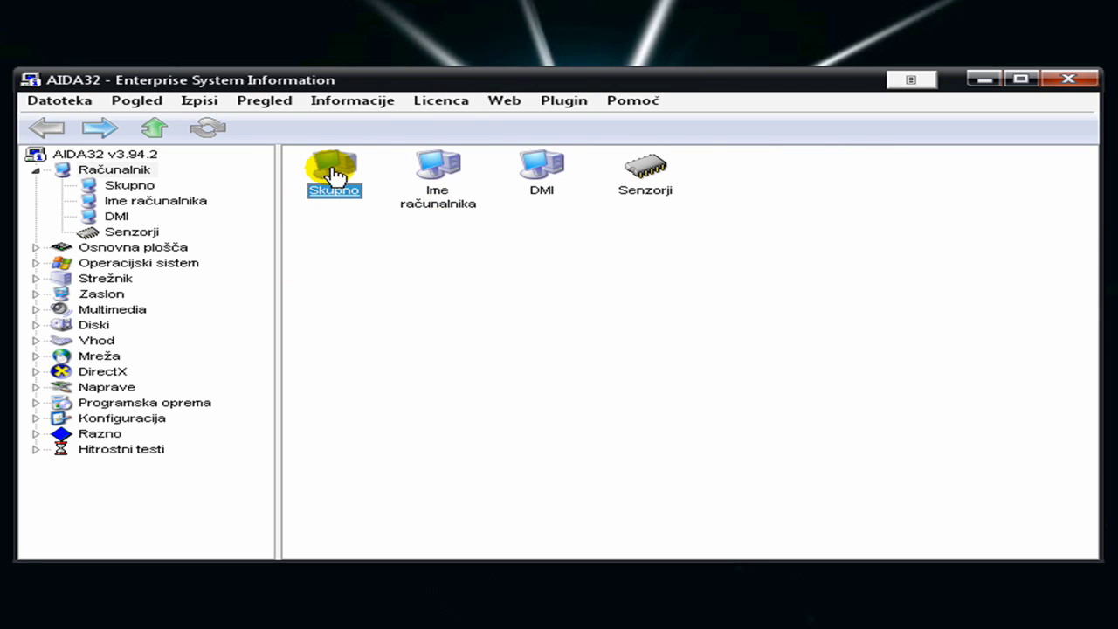
double_click(335, 174)
left_click_drag(1078, 250, 1091, 372)
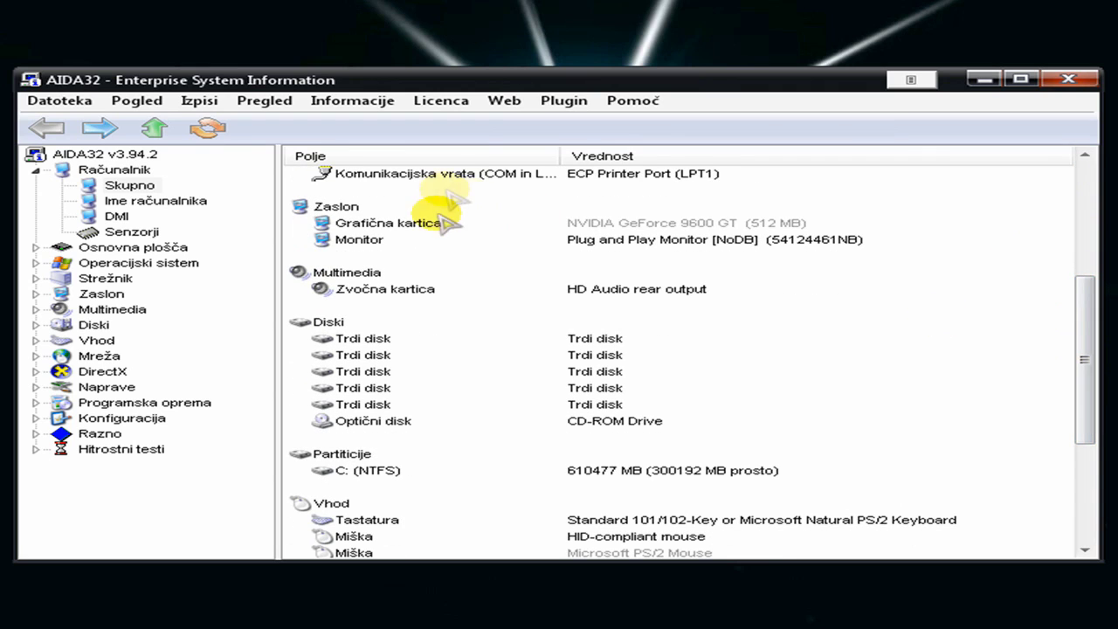
left_click(629, 225)
Scroll the Skupno summary down to network and peripherals, then expand the Zaslon category.
scroll(786, 203, "up", 2)
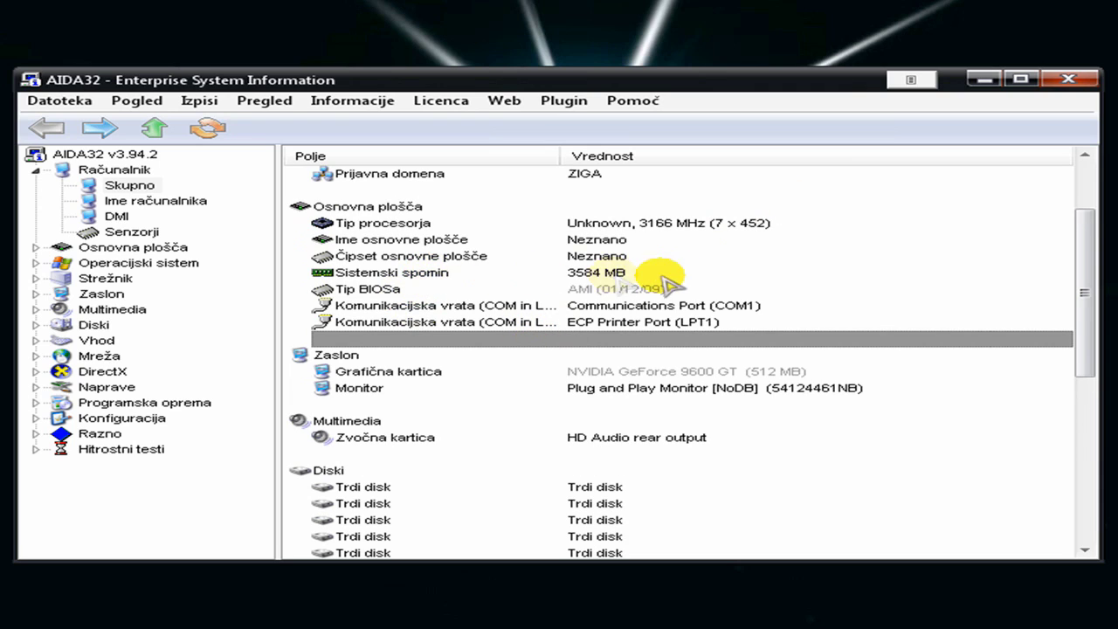
scroll(671, 287, "down", 3)
scroll(429, 369, "down", 2)
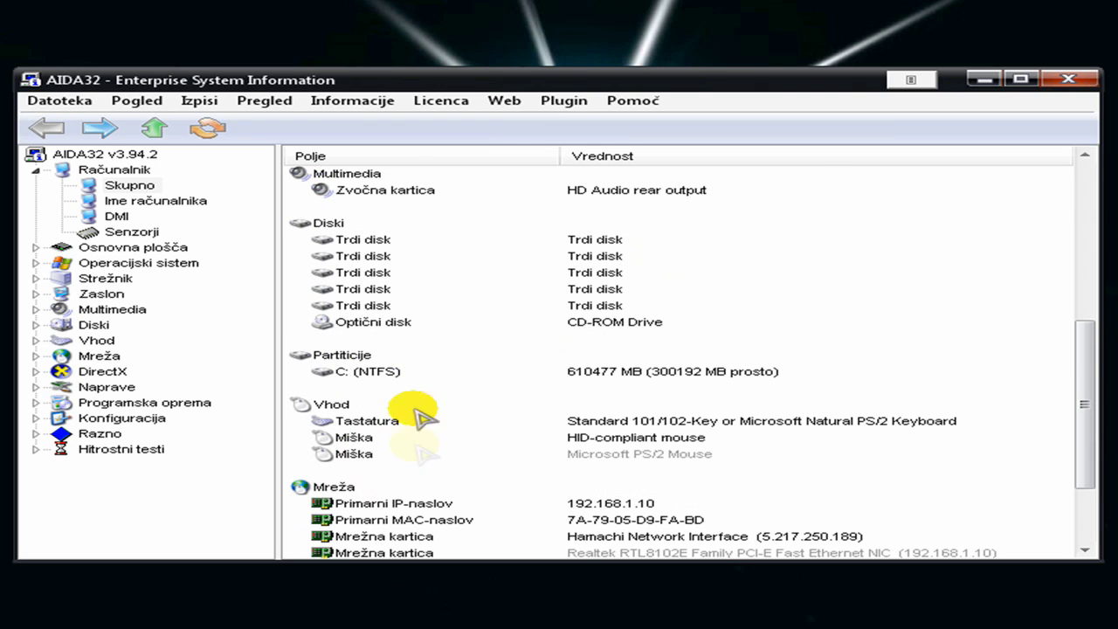
scroll(419, 448, "down", 2)
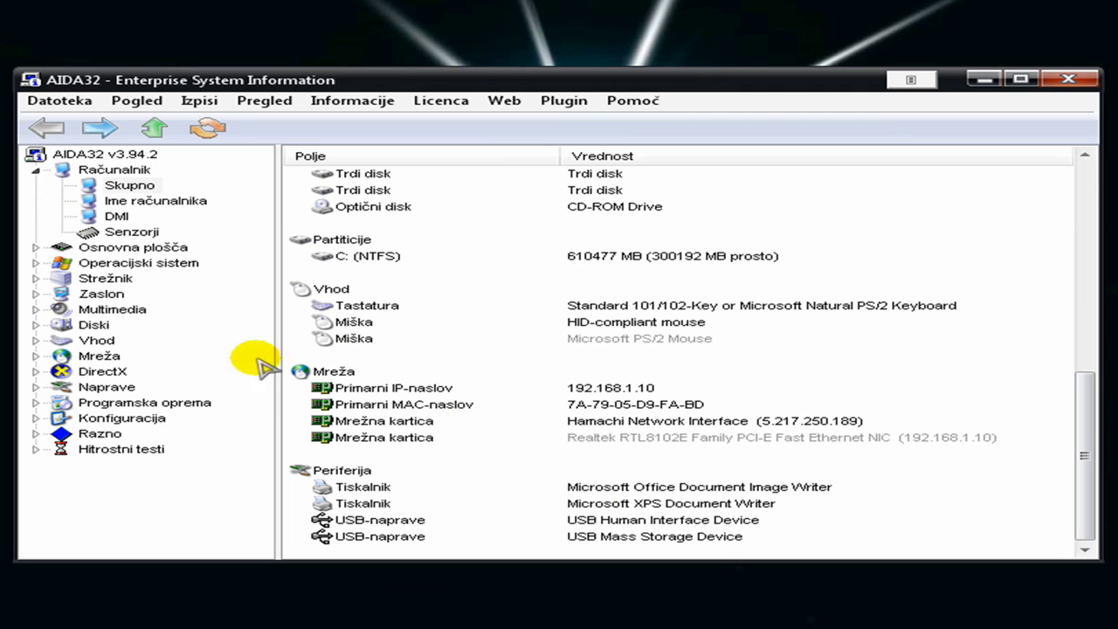
left_click(38, 293)
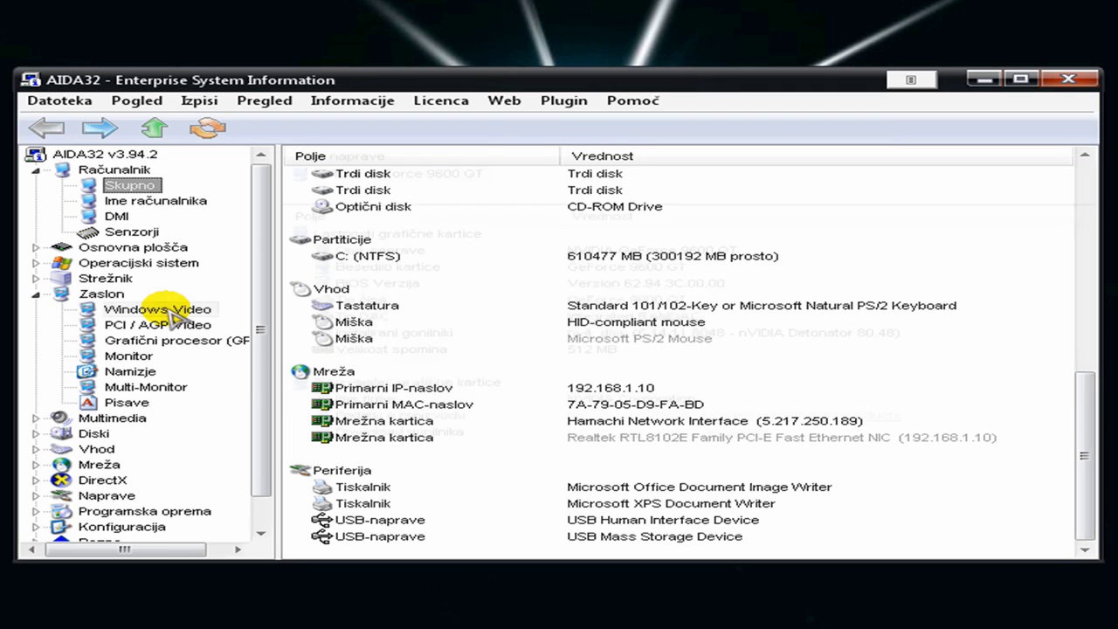
Check Zaslon's PCI / AGP Video and GPU pages, then show the NVIDIA GeForce 9600 GT Windows Video properties.
left_click(171, 310)
left_click(171, 325)
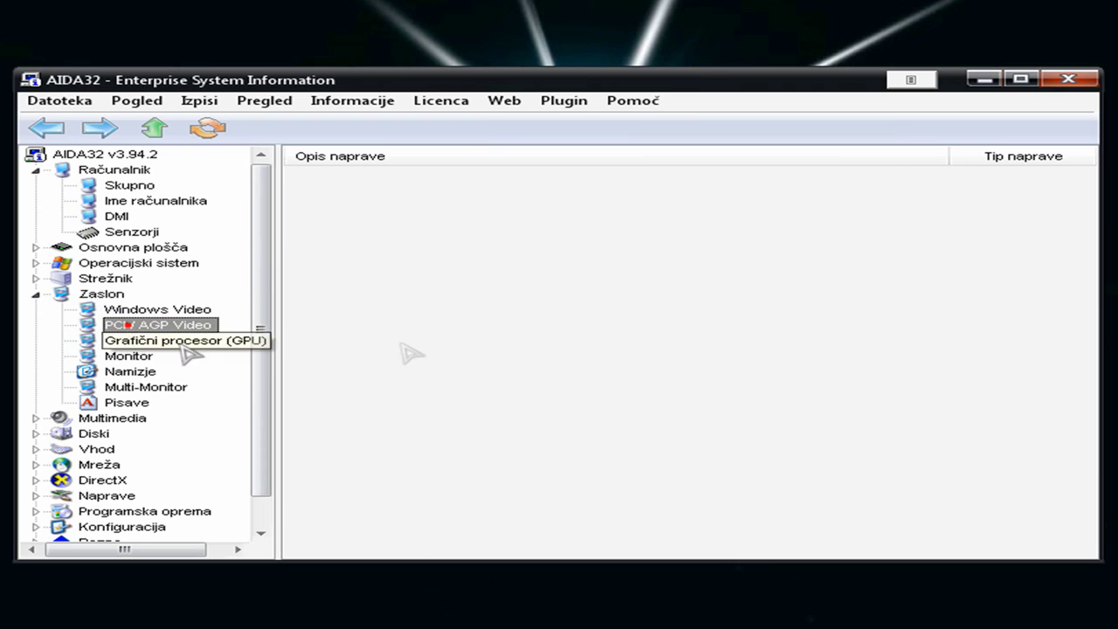
left_click(179, 341)
left_click(109, 294)
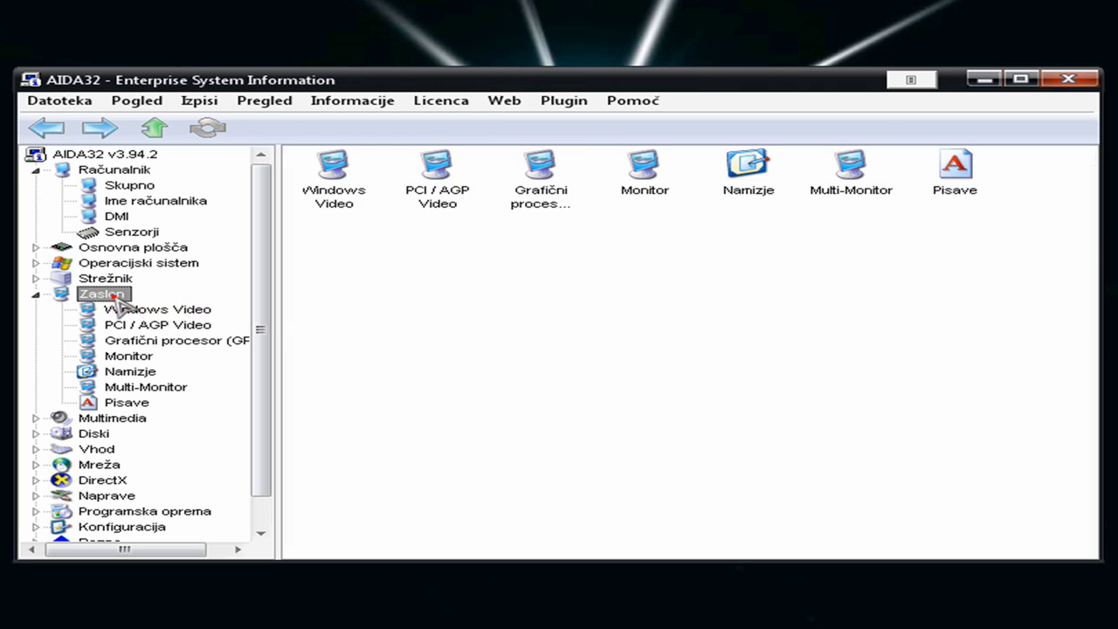
double_click(441, 195)
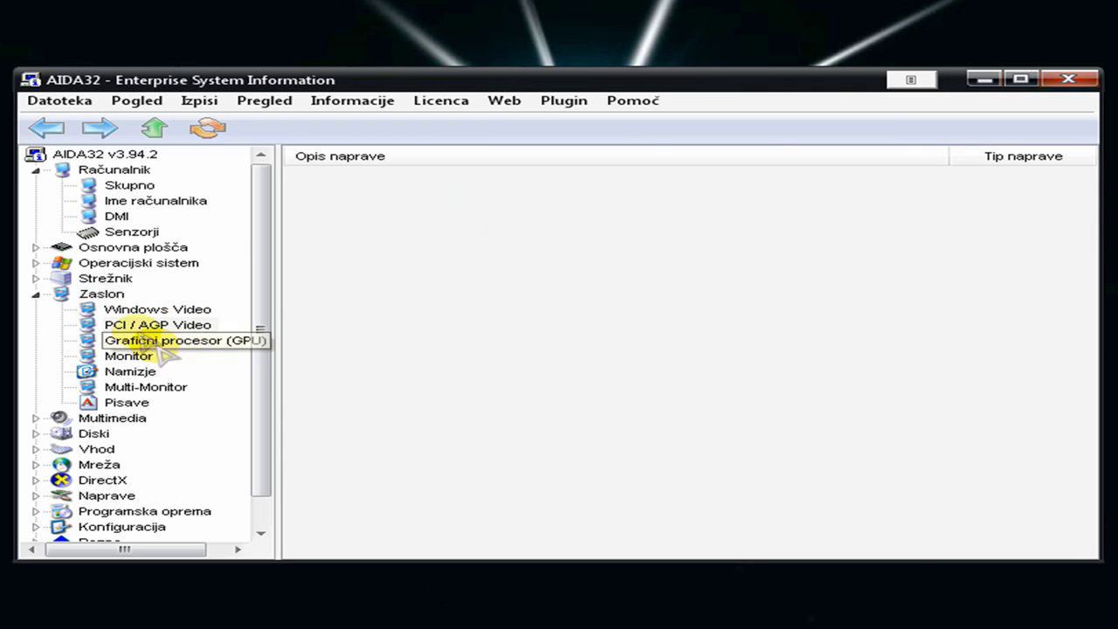
left_click(109, 295)
double_click(328, 172)
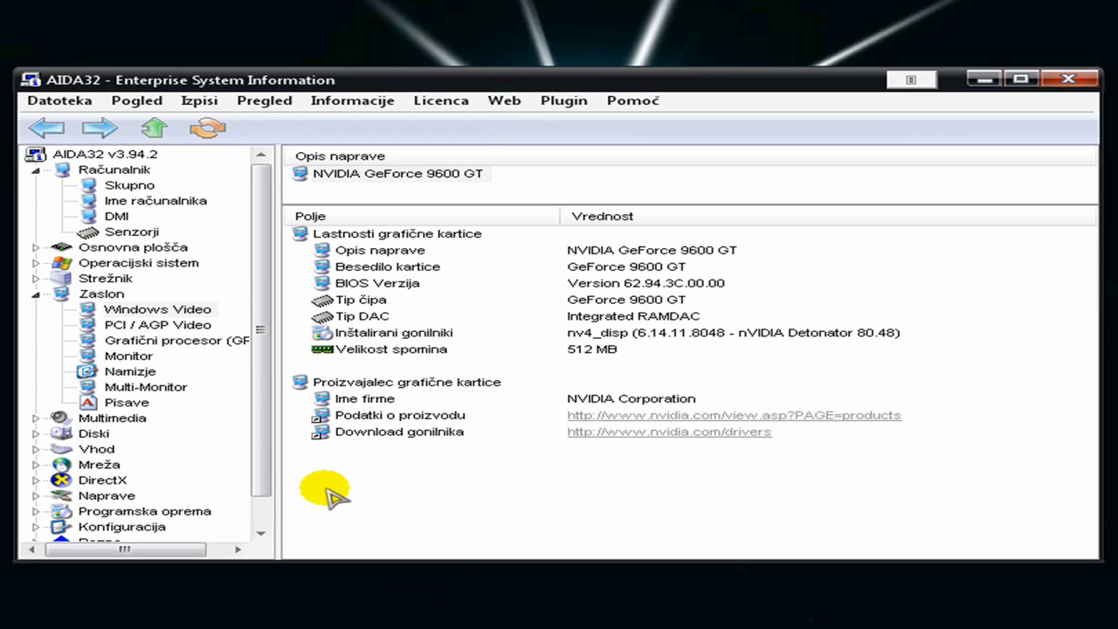
left_click_drag(262, 407, 266, 471)
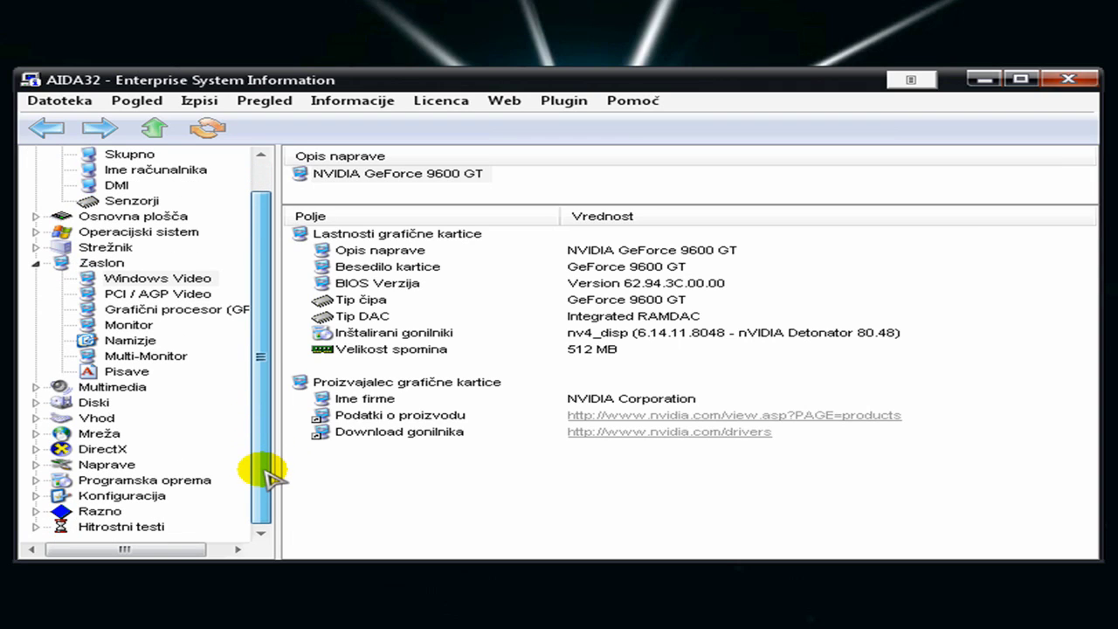
Run the Branje spomina benchmark and scroll through the results, this PC reading 4859 MB/s.
left_click(131, 527)
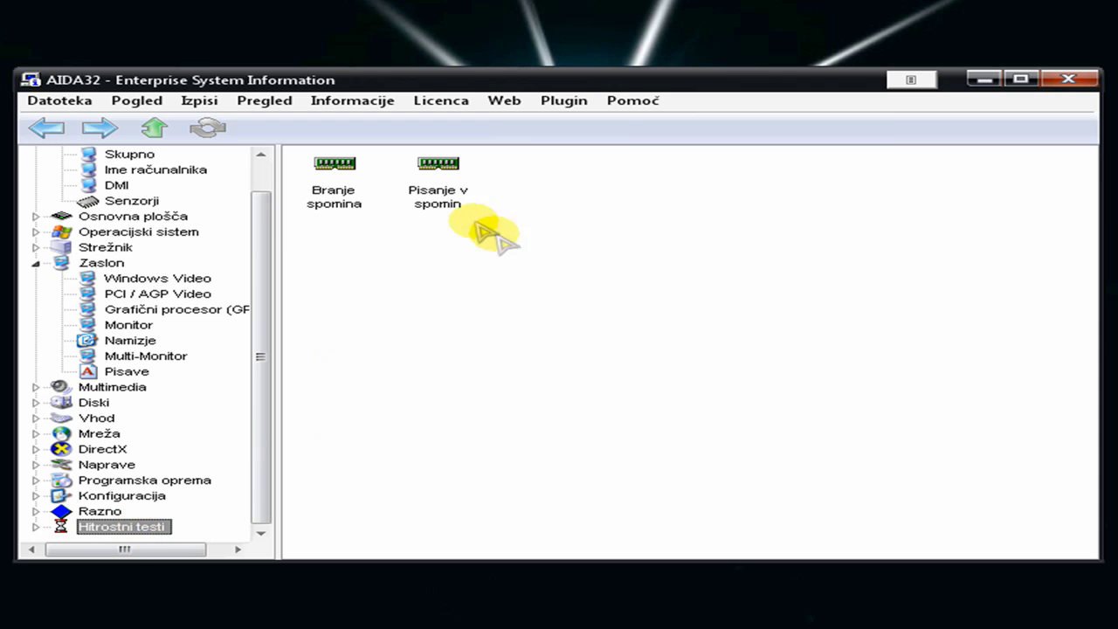
double_click(327, 208)
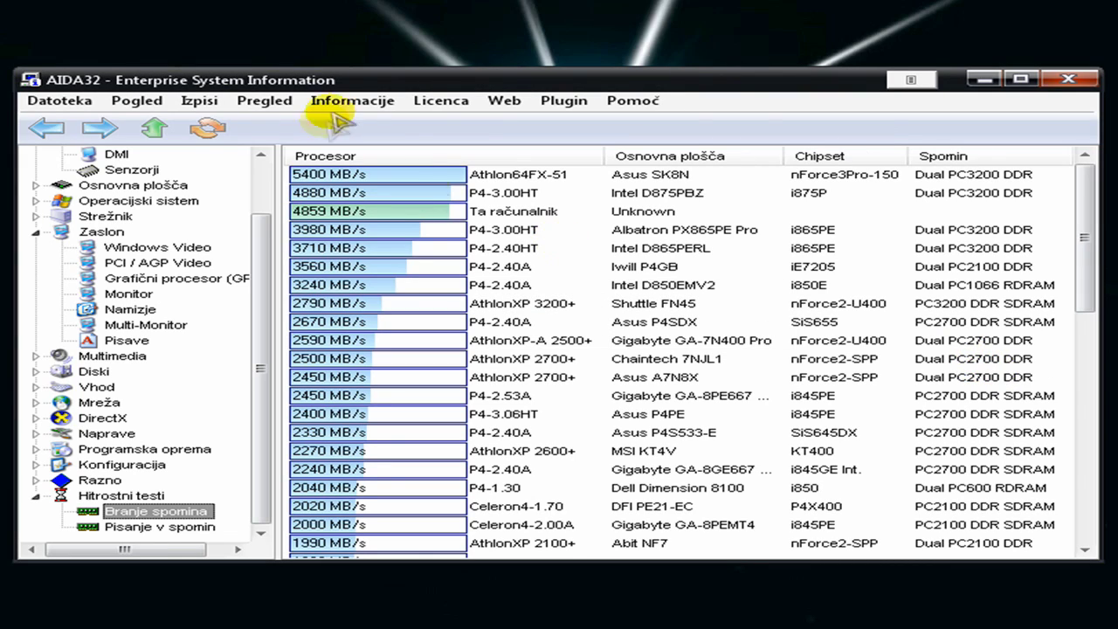
left_click_drag(1080, 201, 1029, 444)
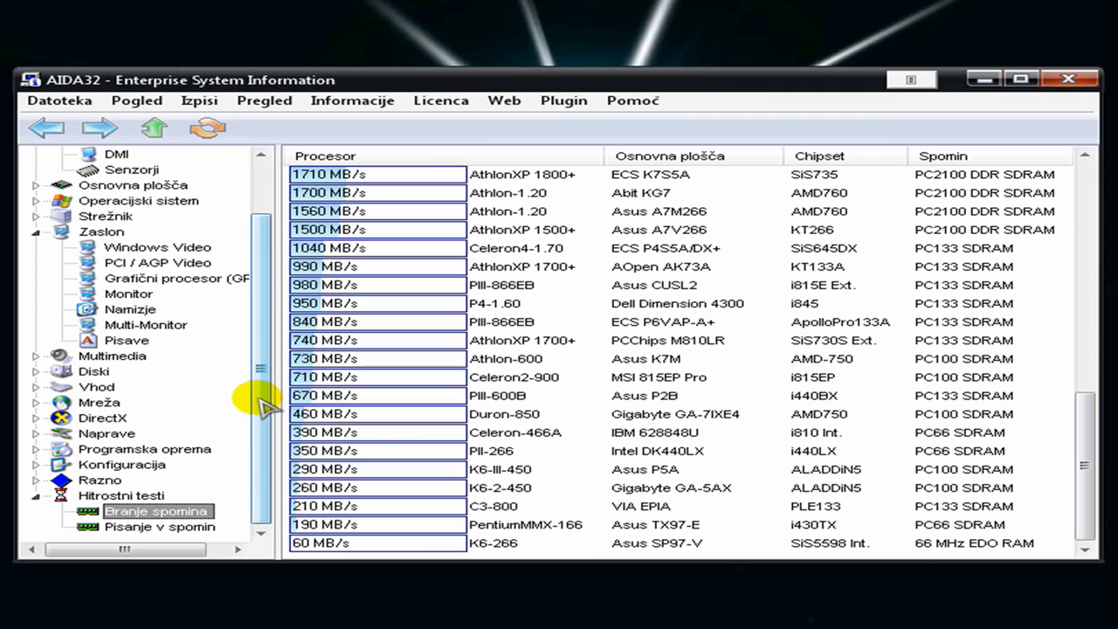
left_click_drag(264, 404, 272, 351)
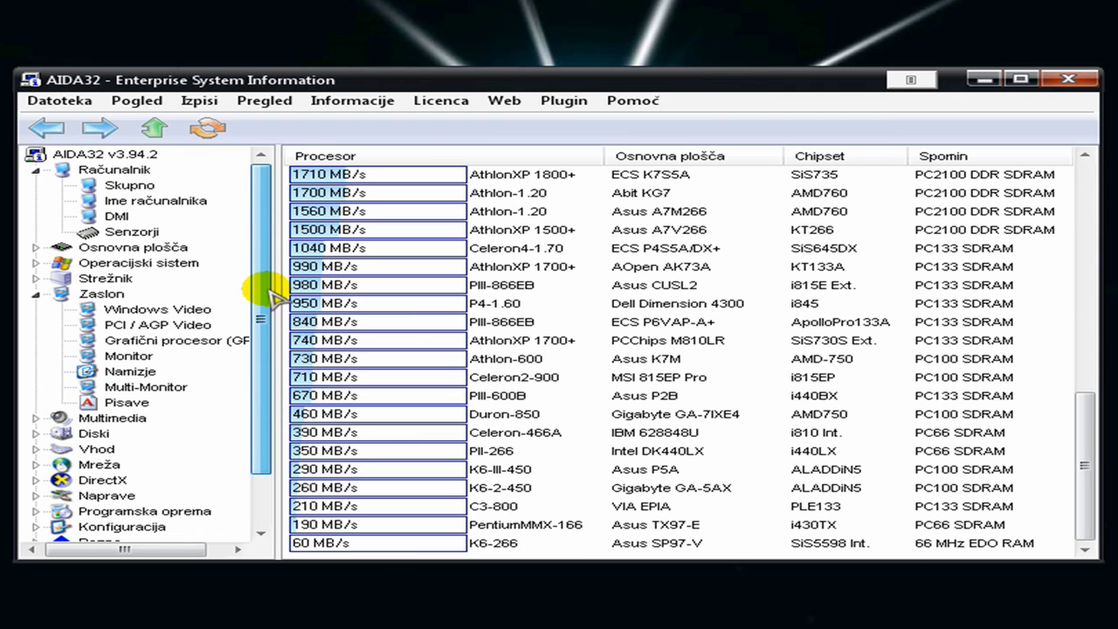
left_click_drag(251, 355, 253, 441)
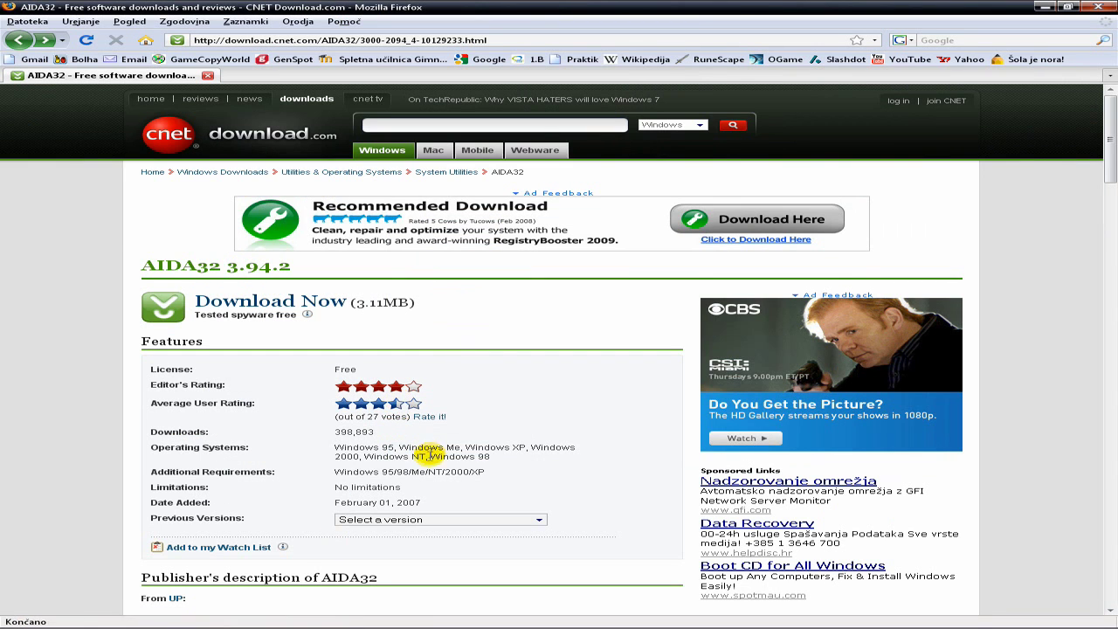
Start the AIDA32 3.94.2 zip download, then cancel it and remove it from Prenosi.
left_click(297, 302)
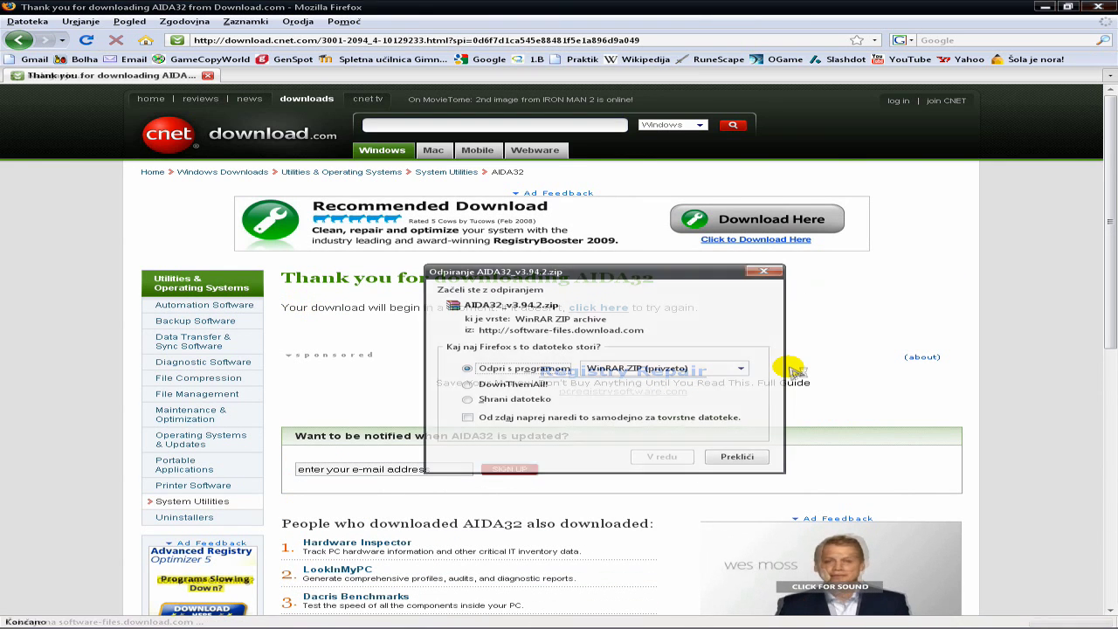
left_click(653, 457)
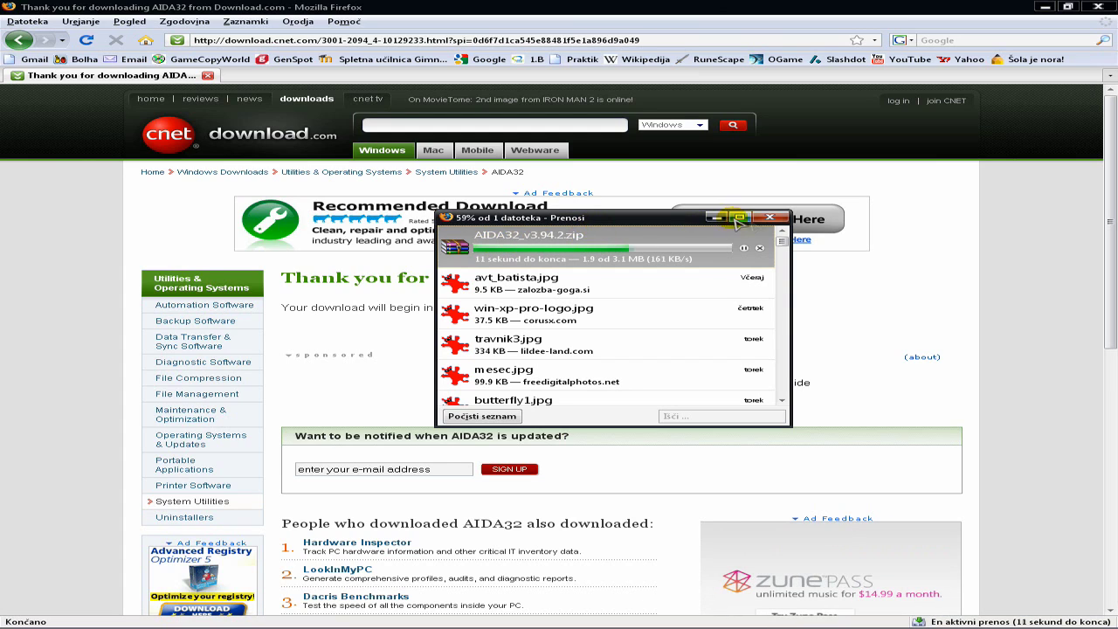
left_click(759, 248)
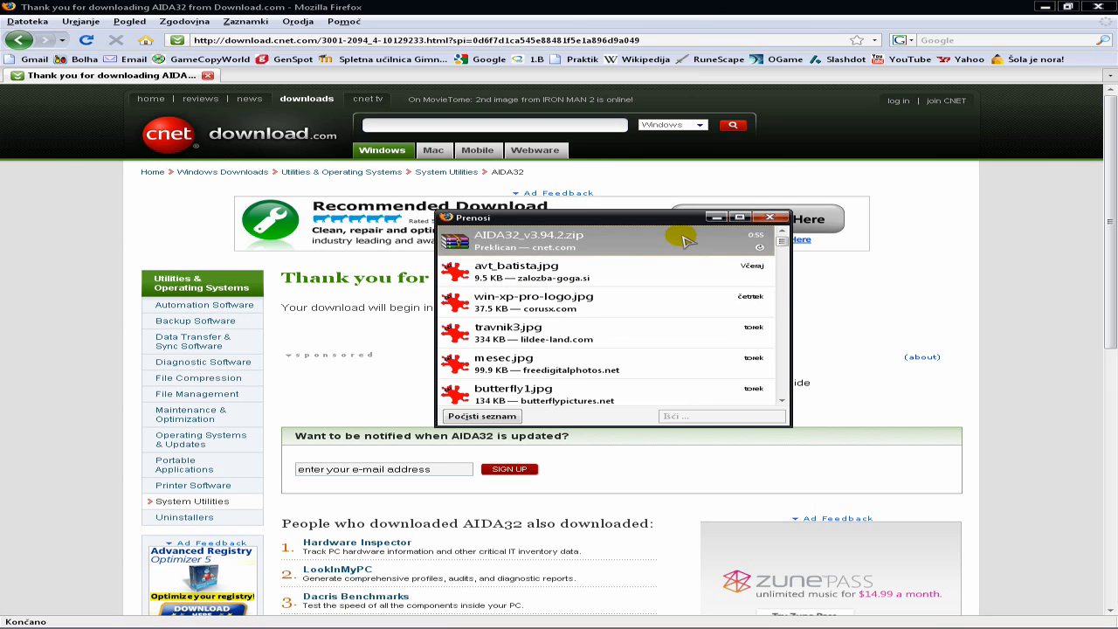
key("Delete")
left_click(784, 217)
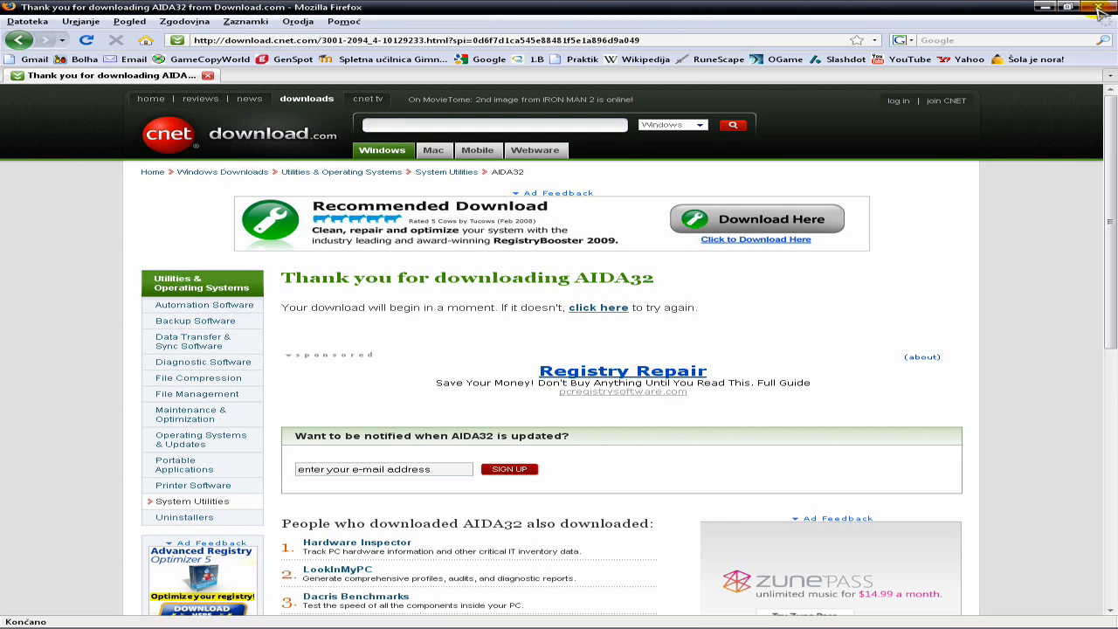
Minimise Firefox and bring the AIDA32 benchmark results back to the front.
left_click(1044, 7)
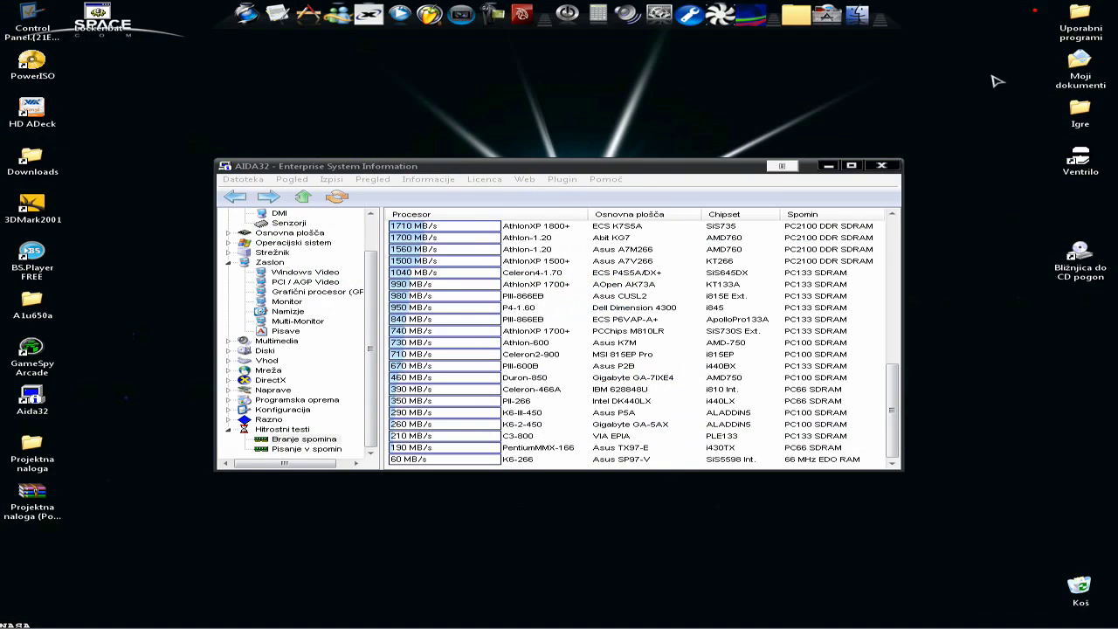
left_click(679, 165)
scroll(367, 310, "up", 2)
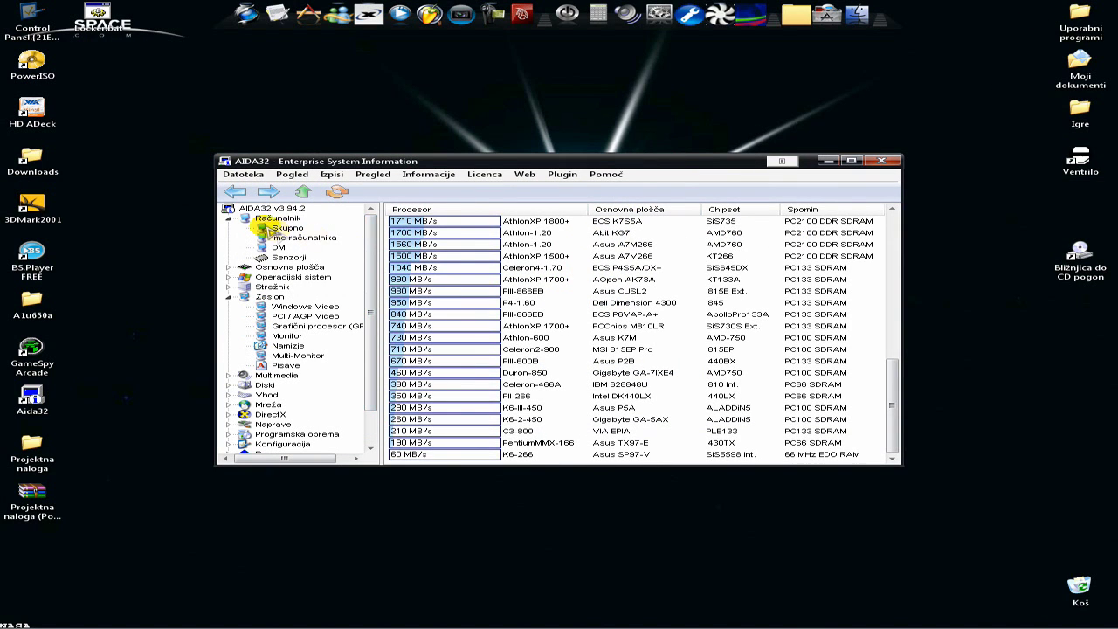